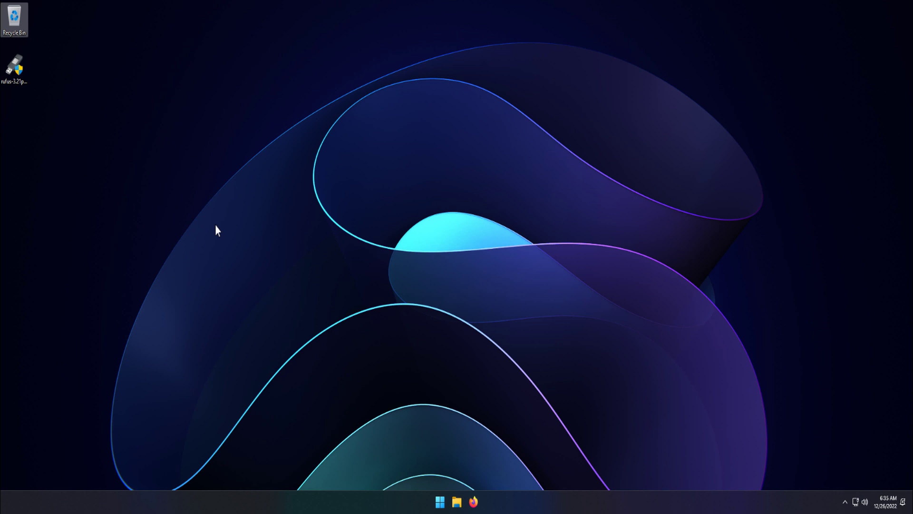
Launch Rufus as administrator and allow it to check online for updates.
{"action": "left_click", "coordinate": [25, 85]}
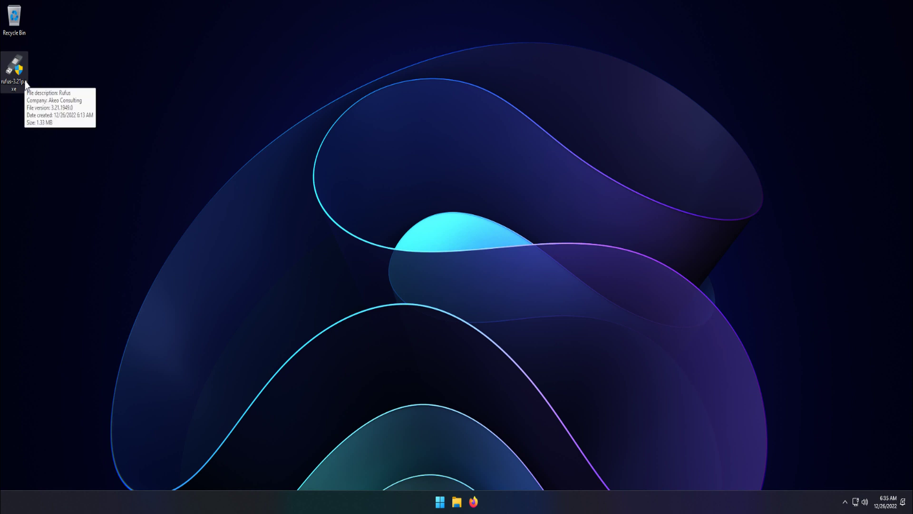
{"action": "double_click", "coordinate": [25, 85]}
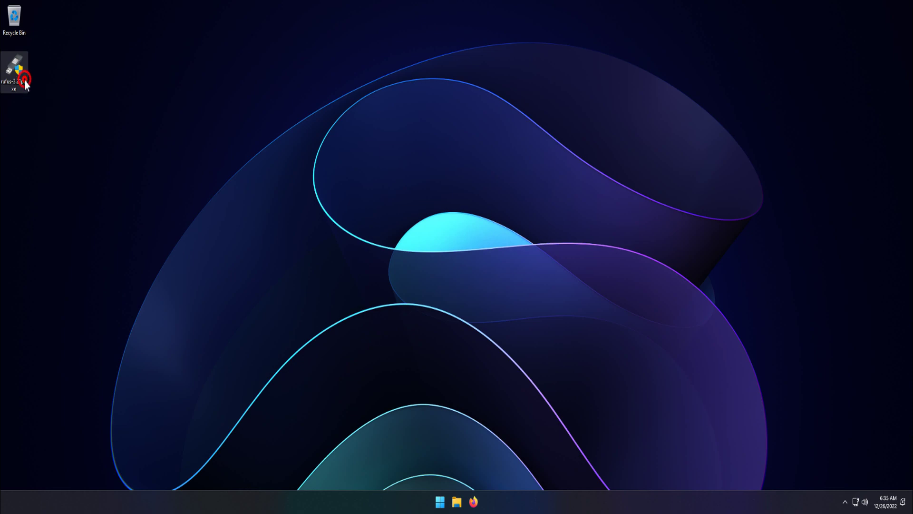
{"action": "left_click", "coordinate": [437, 335]}
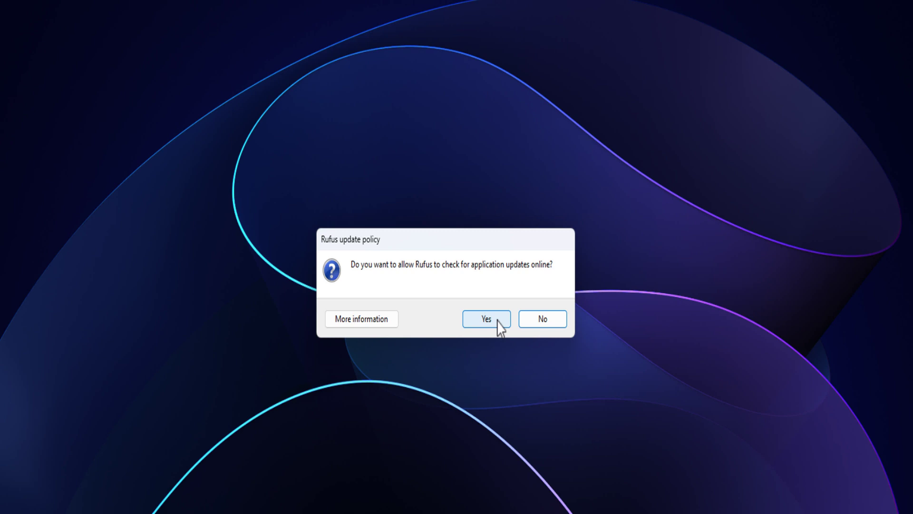
{"action": "left_click", "coordinate": [497, 323]}
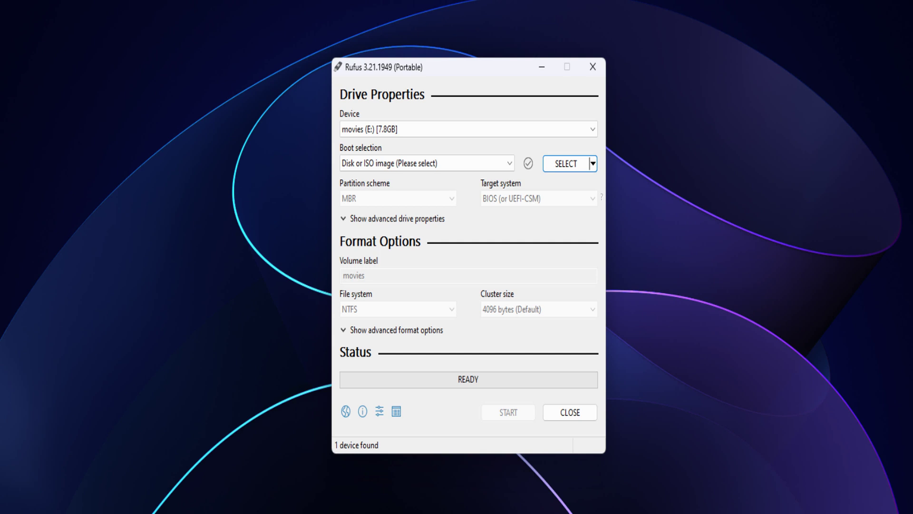
Keep movies (E:) as the target device and Disk or ISO image as boot selection.
{"action": "left_click", "coordinate": [364, 129]}
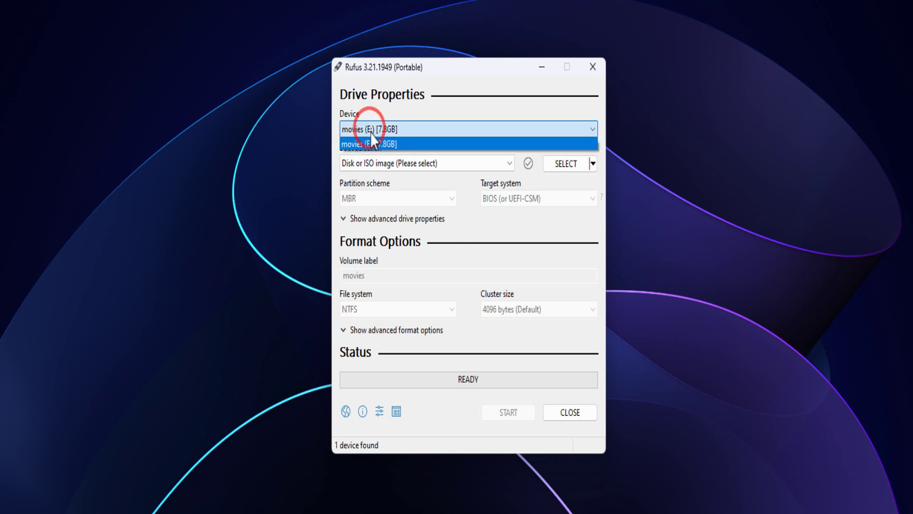
{"action": "left_click", "coordinate": [376, 145]}
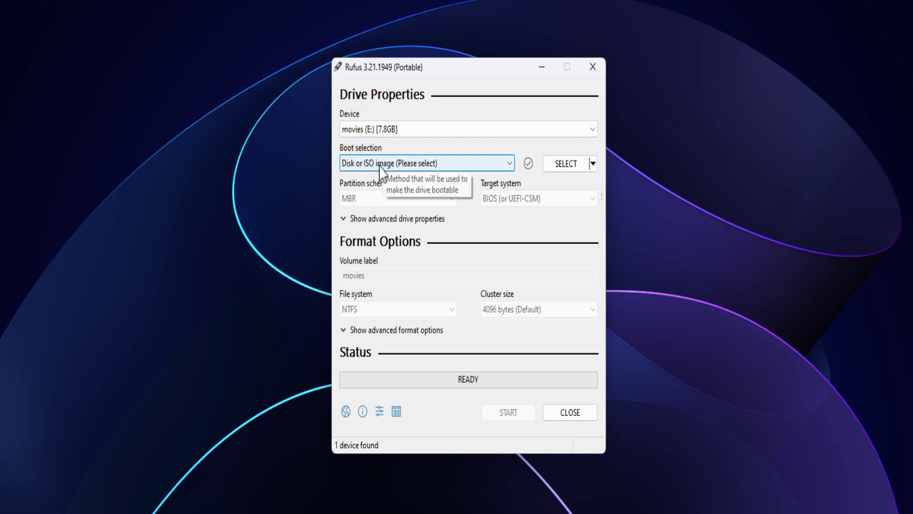
{"action": "left_click", "coordinate": [381, 164]}
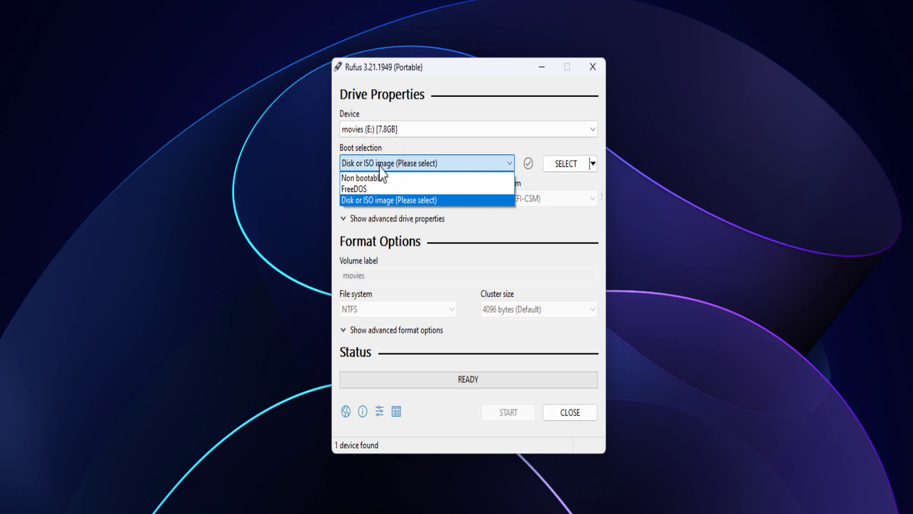
{"action": "left_click", "coordinate": [395, 197]}
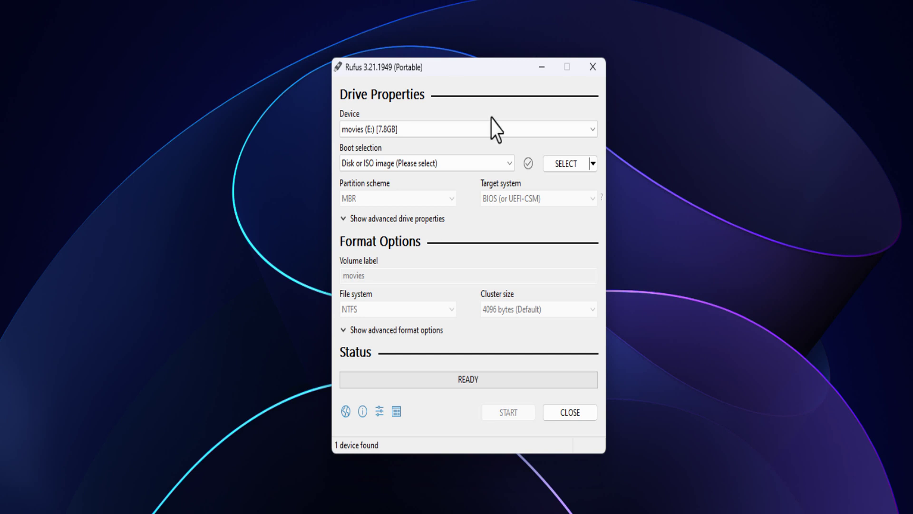
Switch the SELECT button to DOWNLOAD and pick Windows 10 as the version.
{"action": "left_click", "coordinate": [592, 164]}
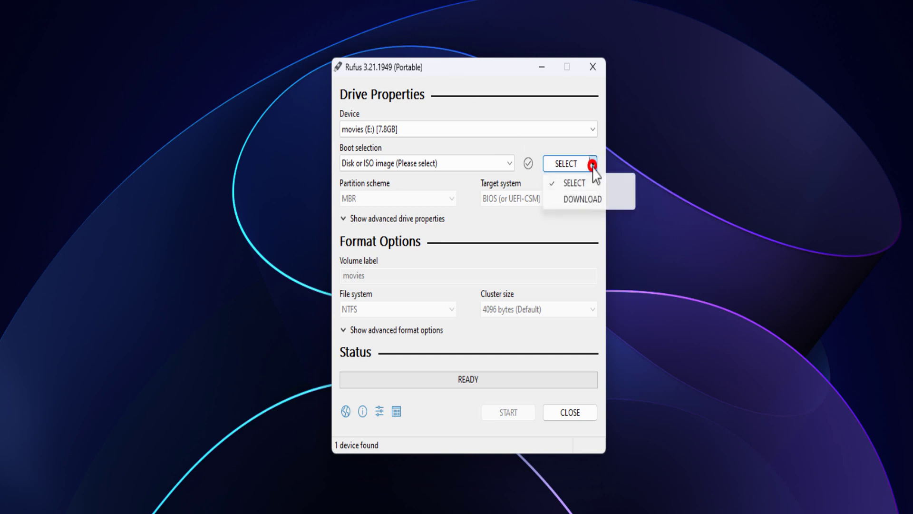
{"action": "left_click", "coordinate": [584, 200]}
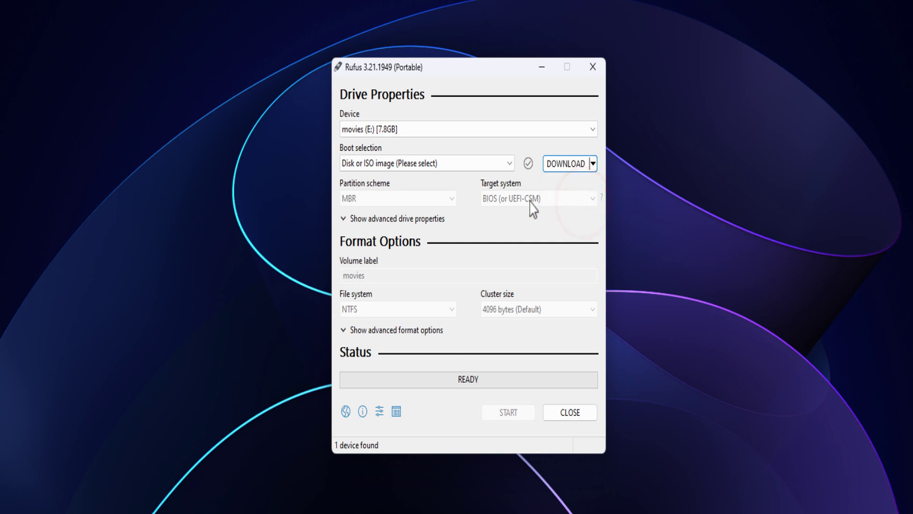
{"action": "left_click", "coordinate": [566, 164]}
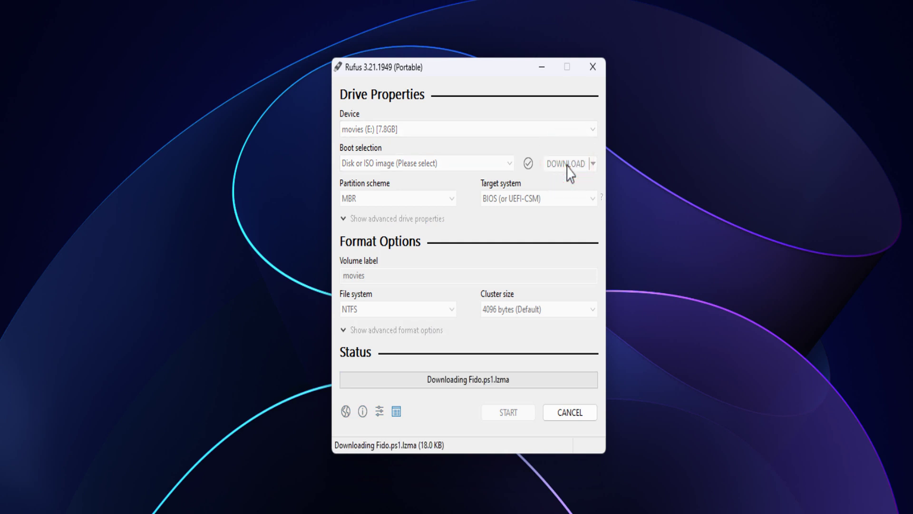
{"action": "left_click", "coordinate": [447, 235]}
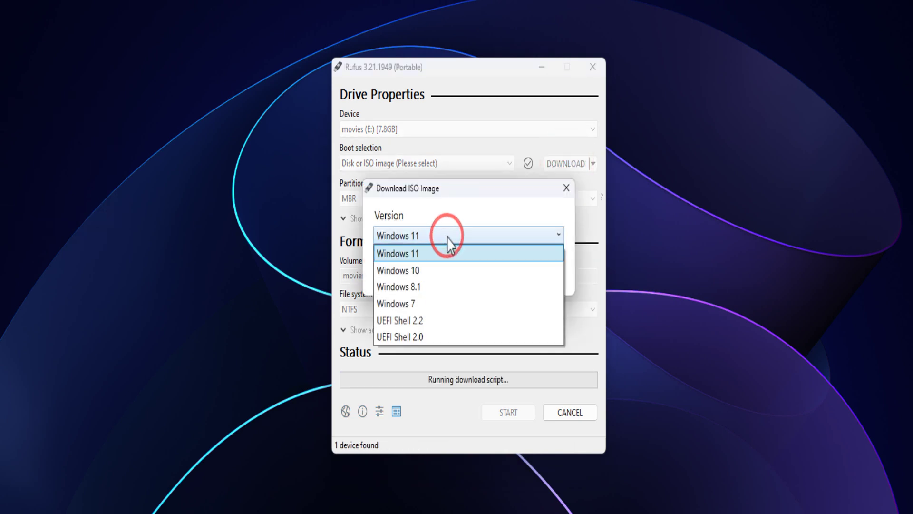
{"action": "left_click", "coordinate": [430, 270]}
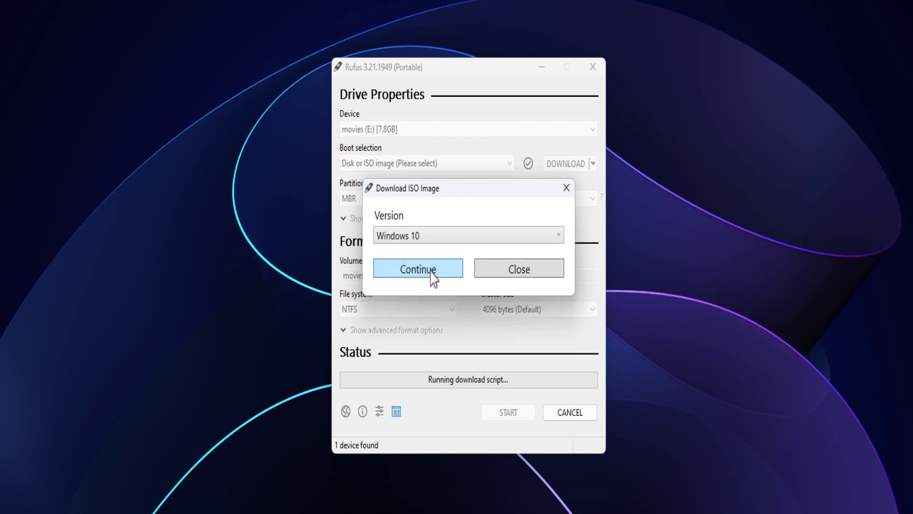
{"action": "left_click", "coordinate": [434, 271]}
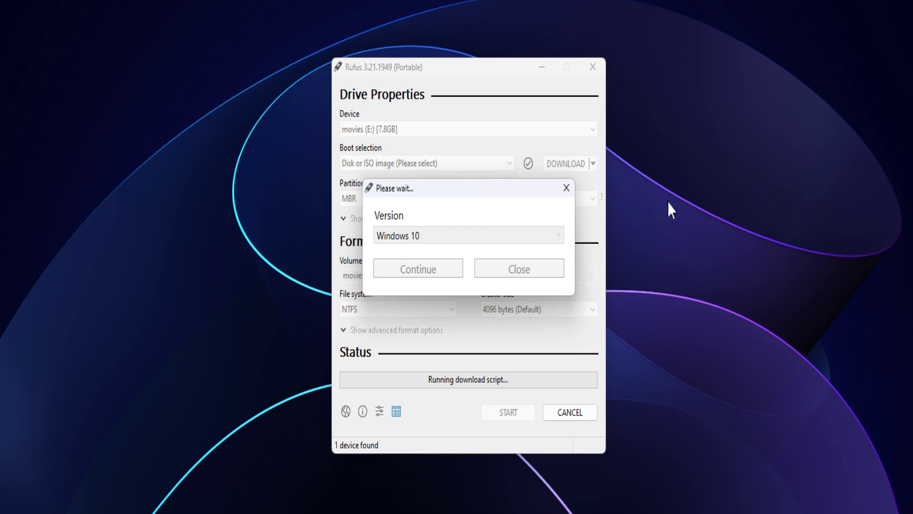
Choose release 22H2 and the Windows 10 Home/Pro/Edu edition.
{"action": "key", "text": "alt+Down"}
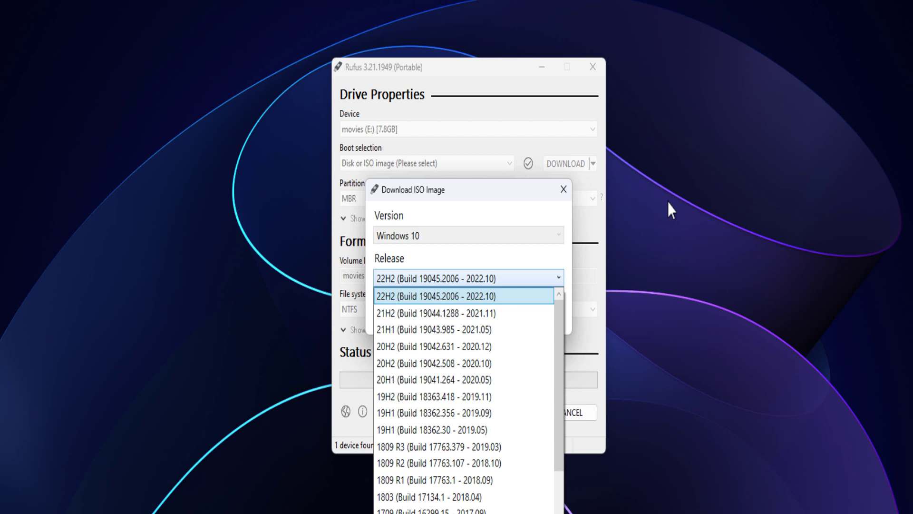
{"action": "left_click", "coordinate": [494, 293]}
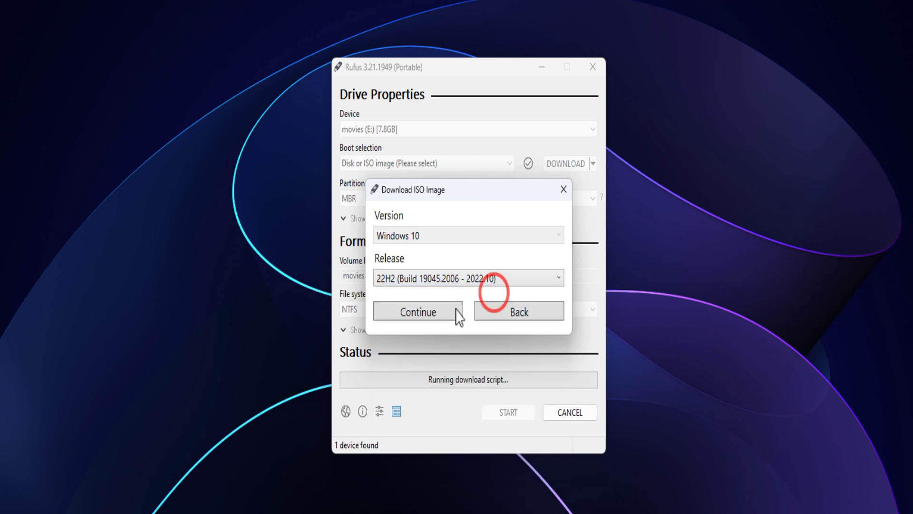
{"action": "left_click", "coordinate": [434, 325]}
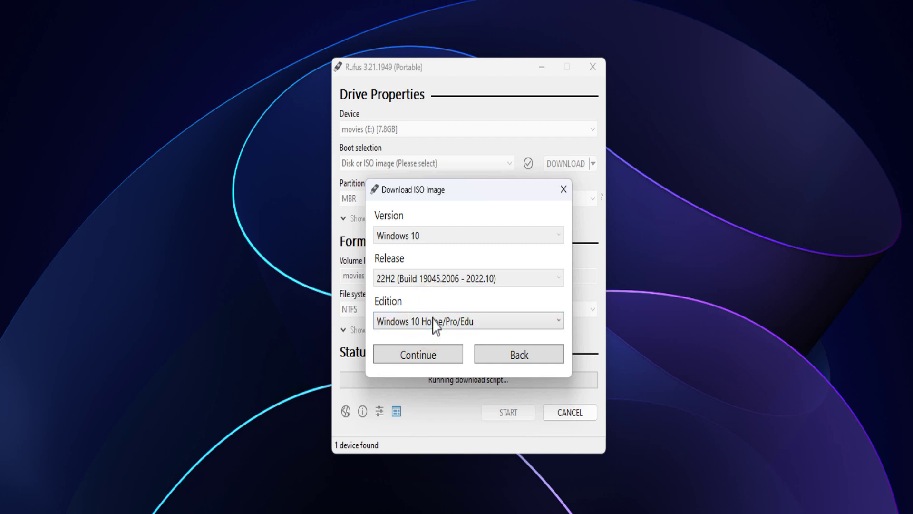
{"action": "left_click", "coordinate": [428, 355]}
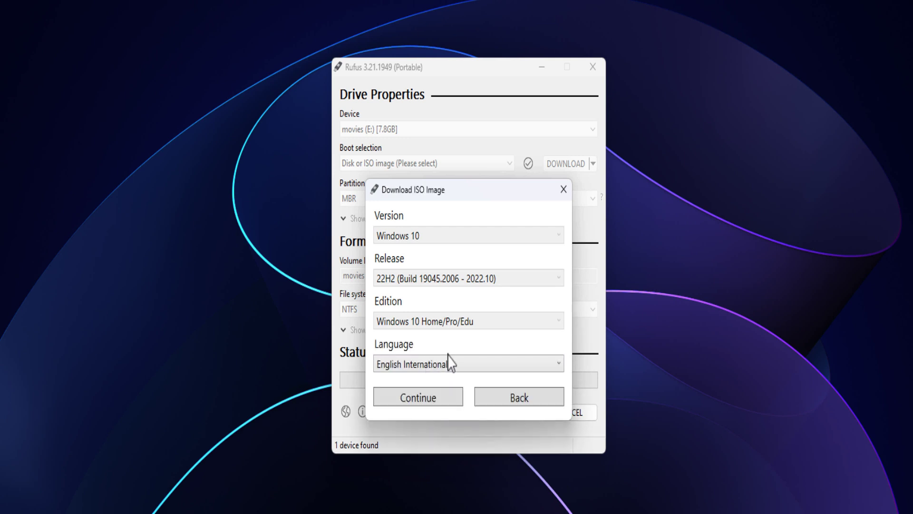
Set the download language to English (United States).
{"action": "left_click", "coordinate": [495, 359]}
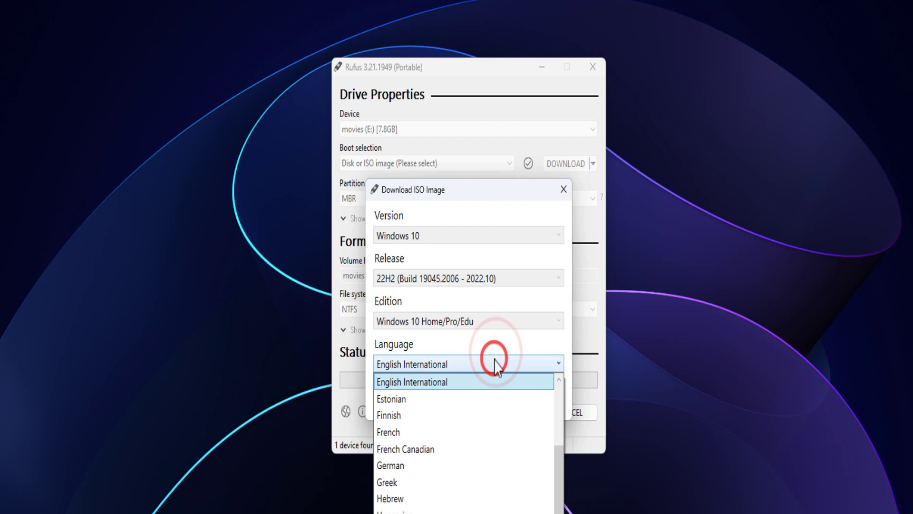
{"action": "key", "text": "Up"}
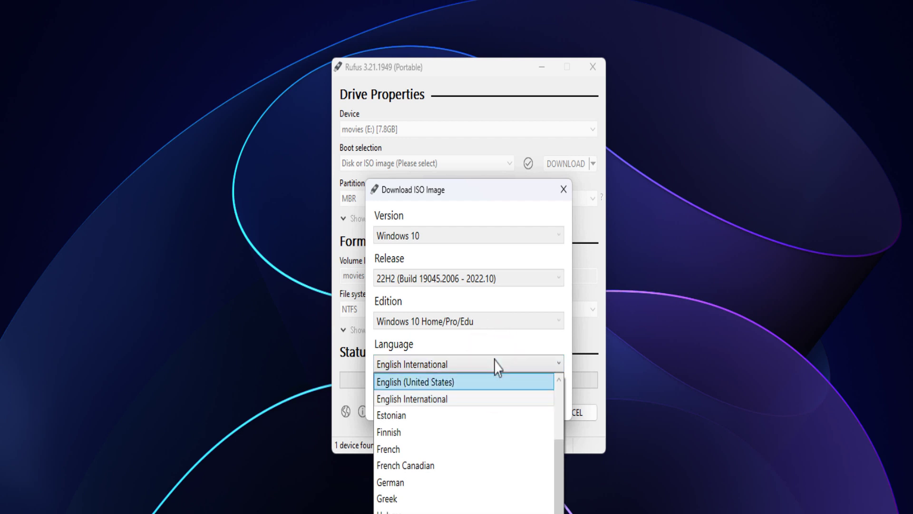
{"action": "left_click", "coordinate": [464, 382]}
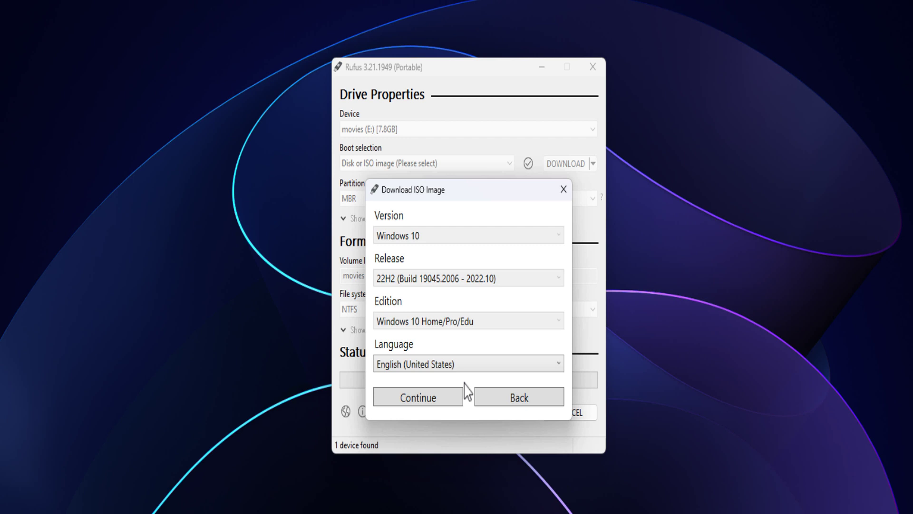
{"action": "left_click", "coordinate": [439, 400]}
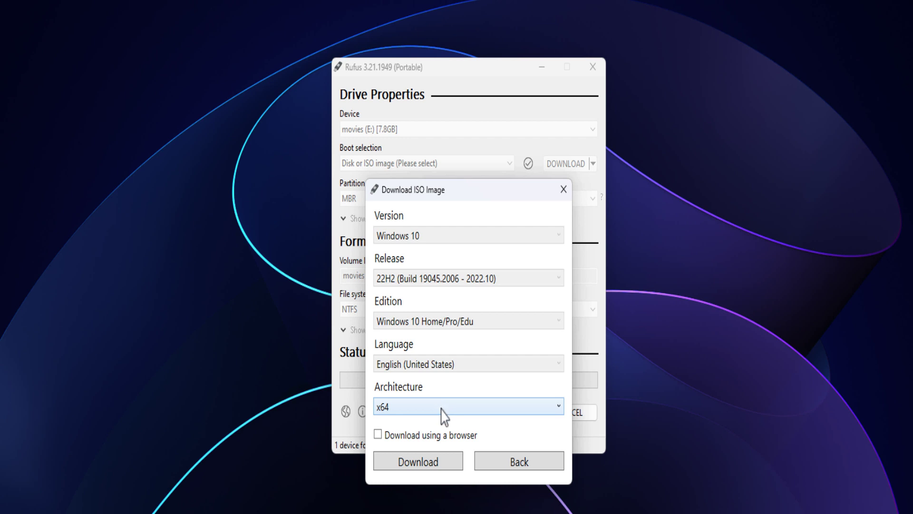
Download the x64 ISO, saving it as Win10_22H2_English_x64.iso in Downloads.
{"action": "left_click", "coordinate": [442, 409]}
{"action": "left_click", "coordinate": [442, 421]}
{"action": "left_click", "coordinate": [416, 462]}
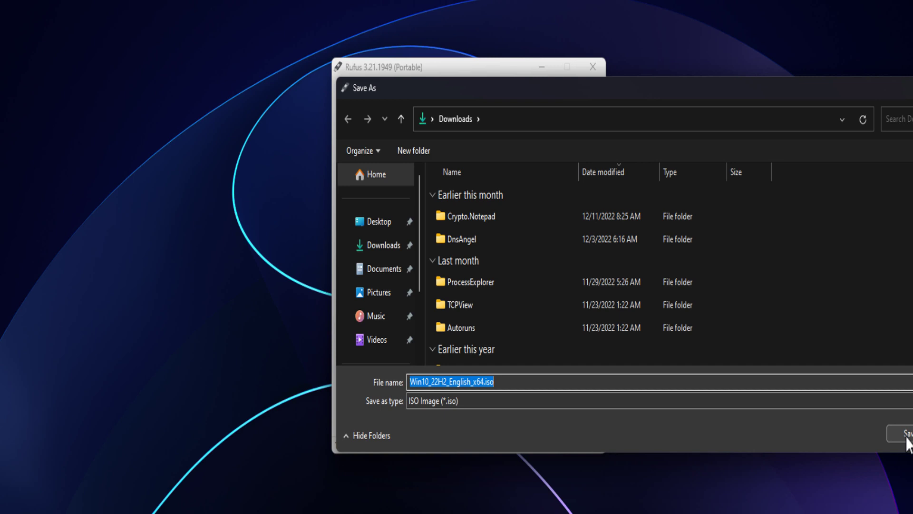
{"action": "left_click", "coordinate": [907, 433]}
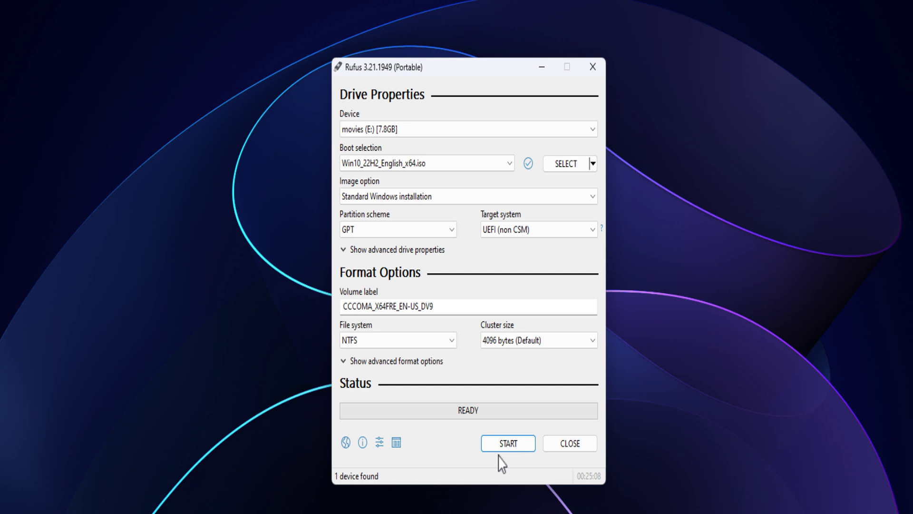
{"action": "left_click", "coordinate": [451, 230]}
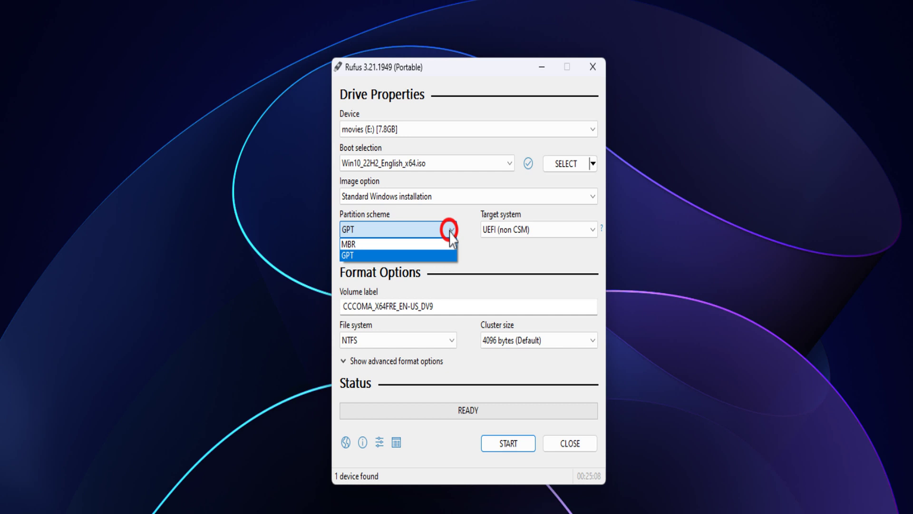
{"action": "left_click", "coordinate": [422, 242]}
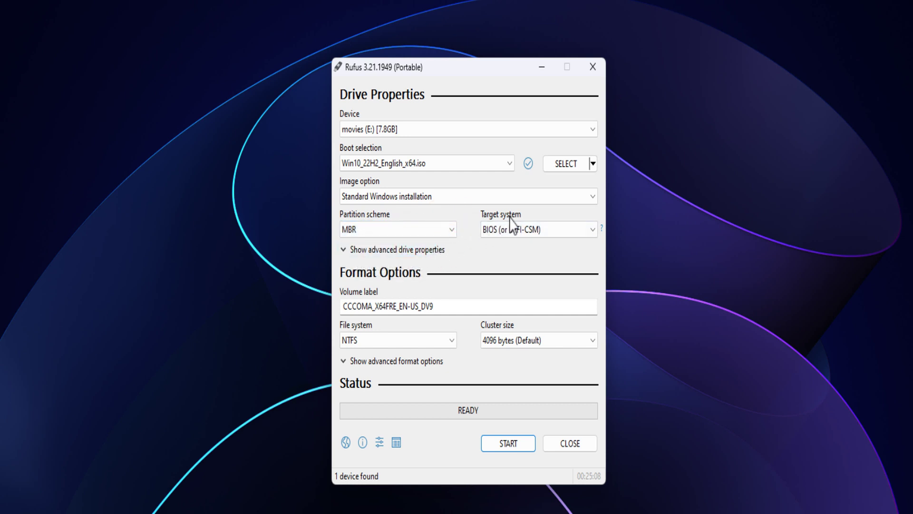
{"action": "mouse_move", "coordinate": [512, 221]}
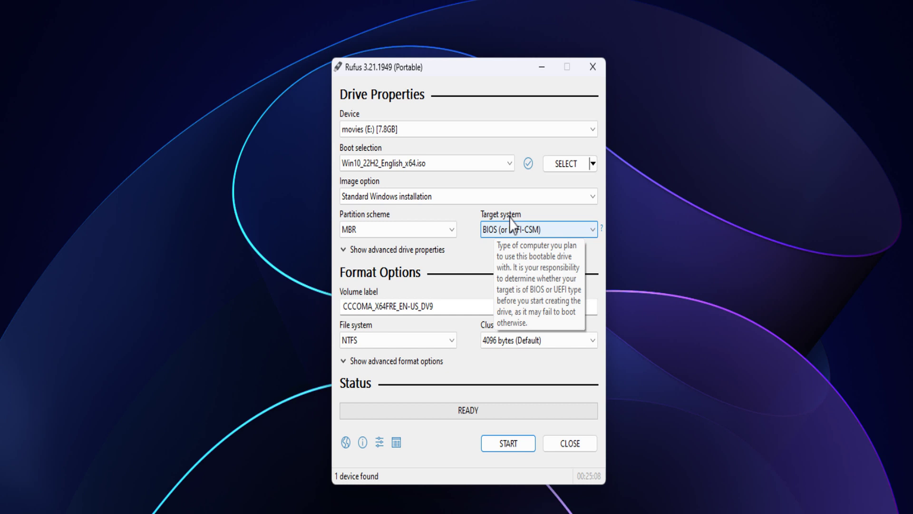
{"action": "left_click", "coordinate": [448, 230]}
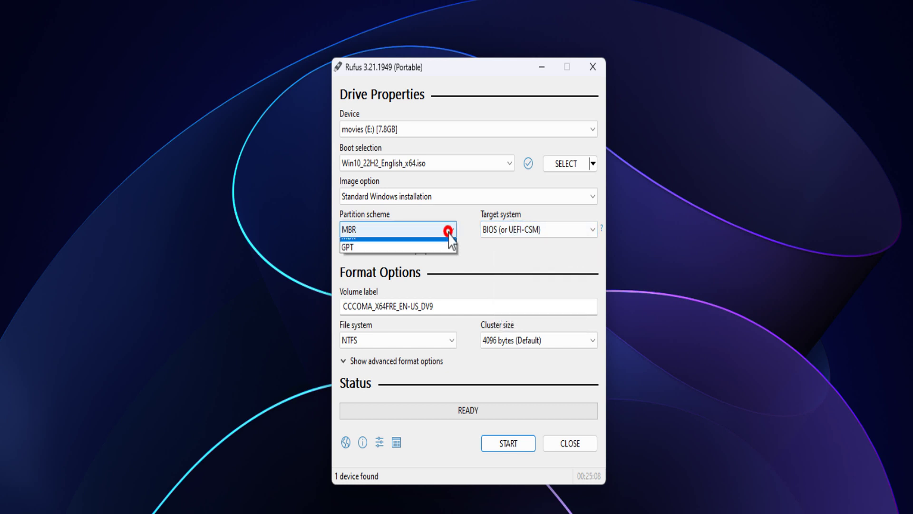
{"action": "left_click", "coordinate": [449, 248]}
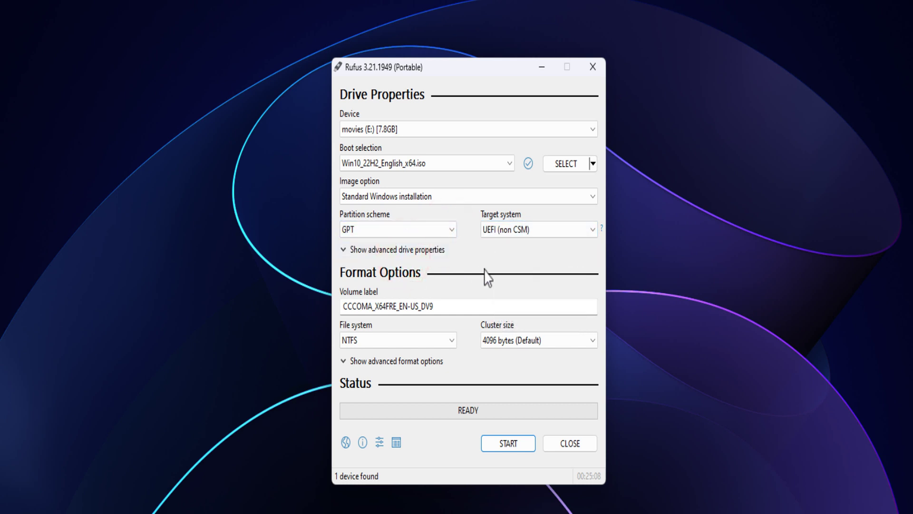
Start writing to movies (E:), leaving customization unchecked and accepting the data-erase warning.
{"action": "left_click", "coordinate": [496, 445]}
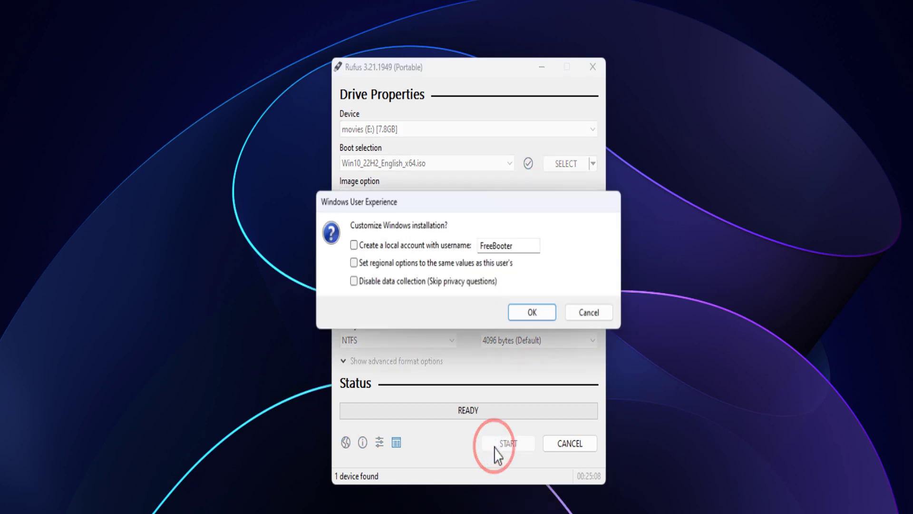
{"action": "left_click", "coordinate": [532, 313]}
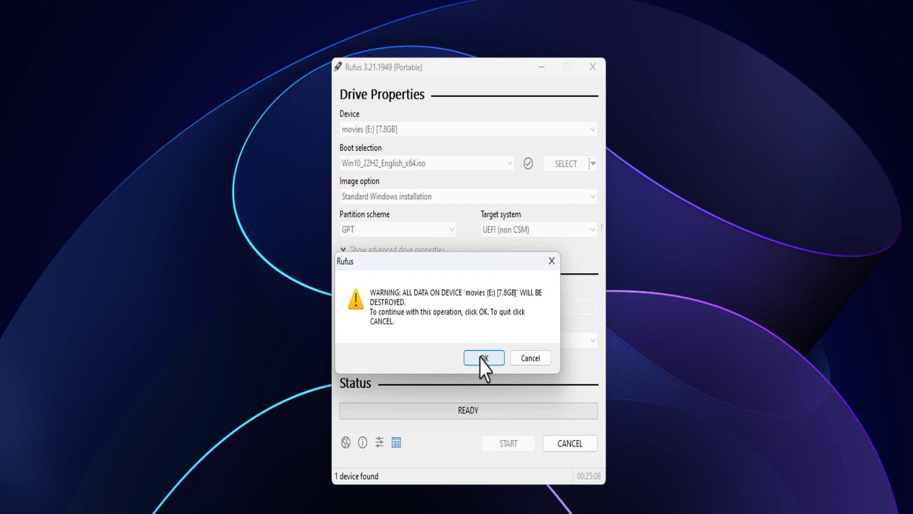
{"action": "left_click", "coordinate": [484, 362]}
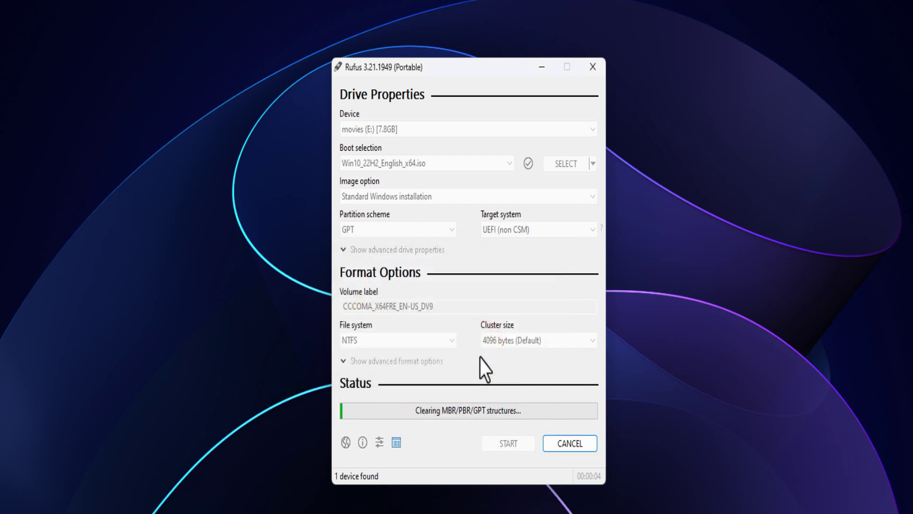